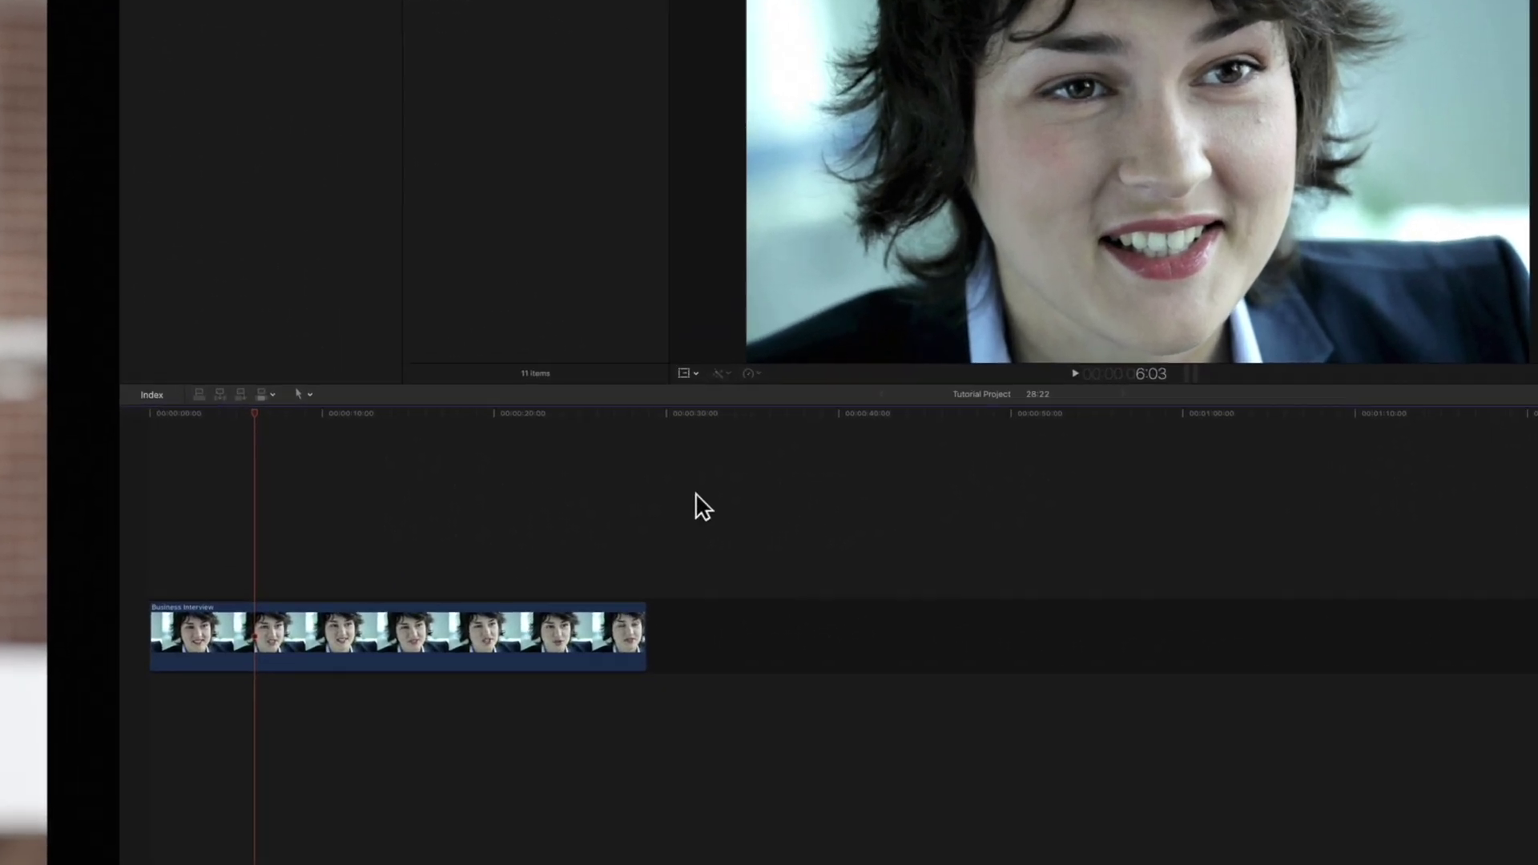
Select the Business Interview clip and show its Color Inspector from the enhancements menu
click(220, 686)
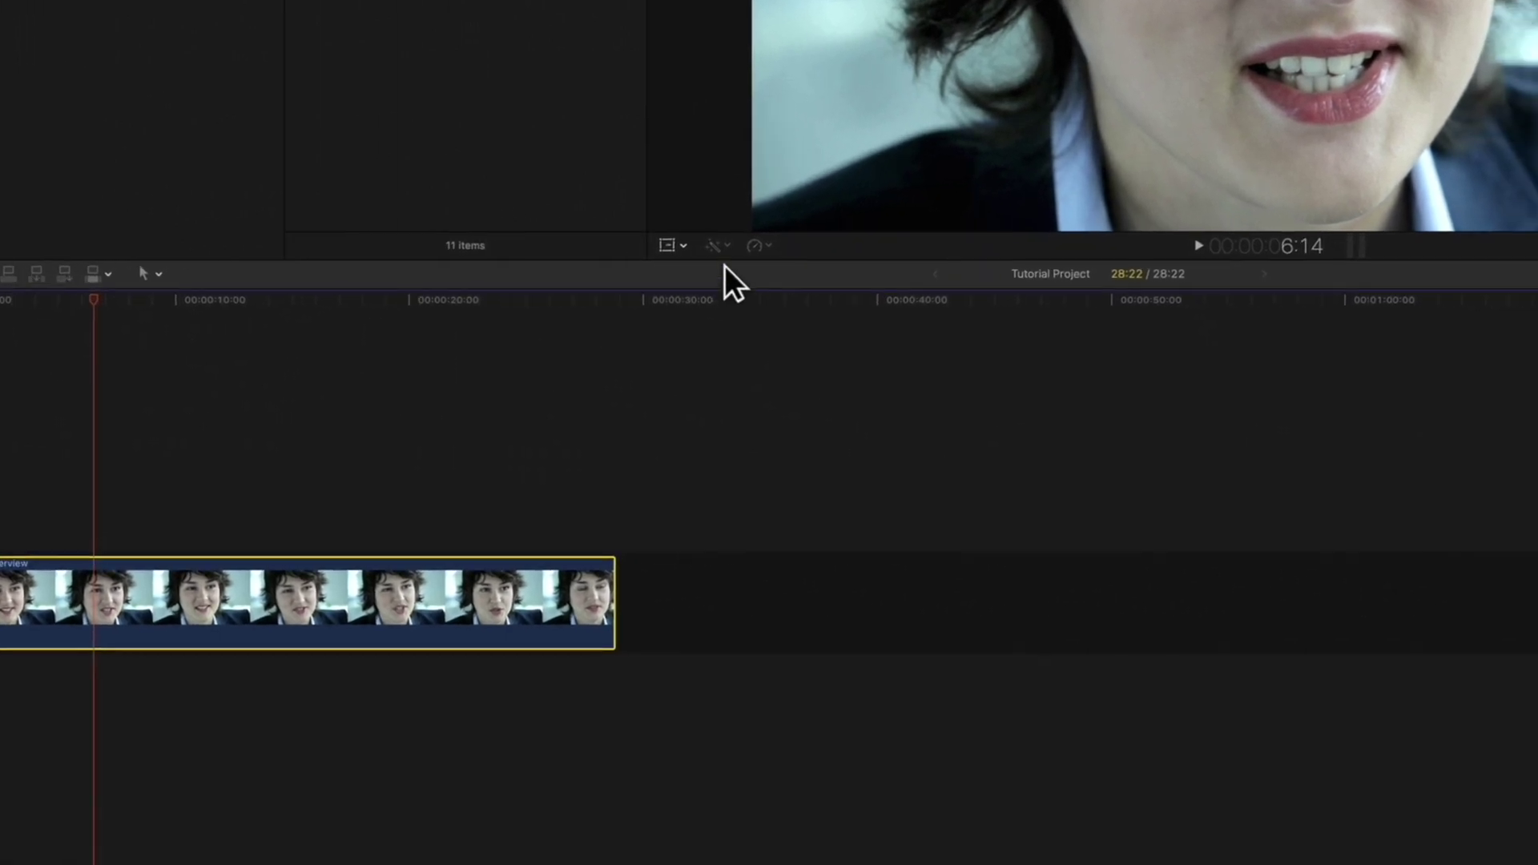
click(602, 230)
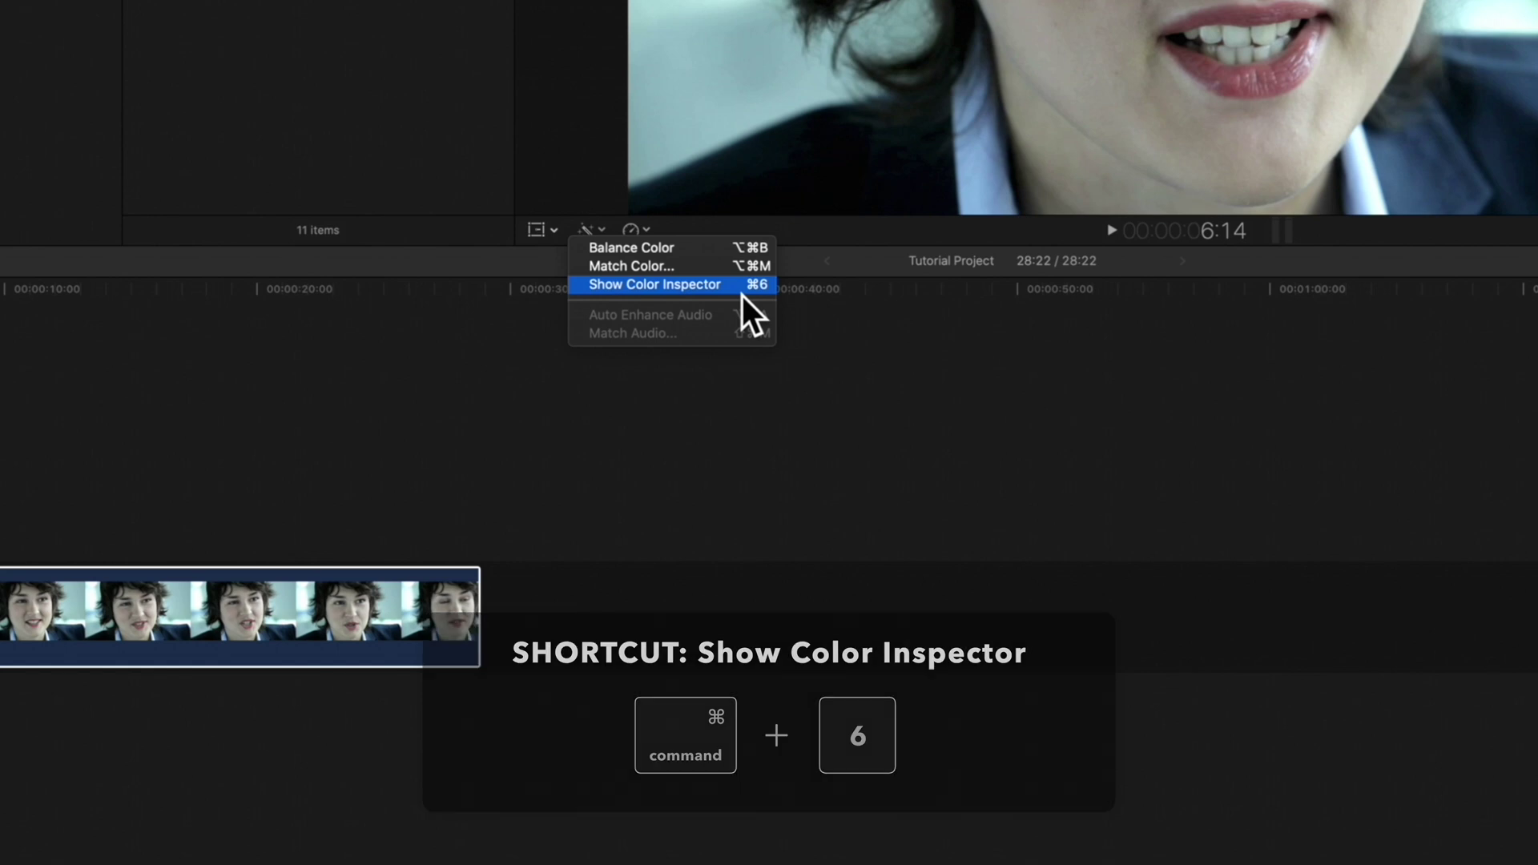
click(740, 291)
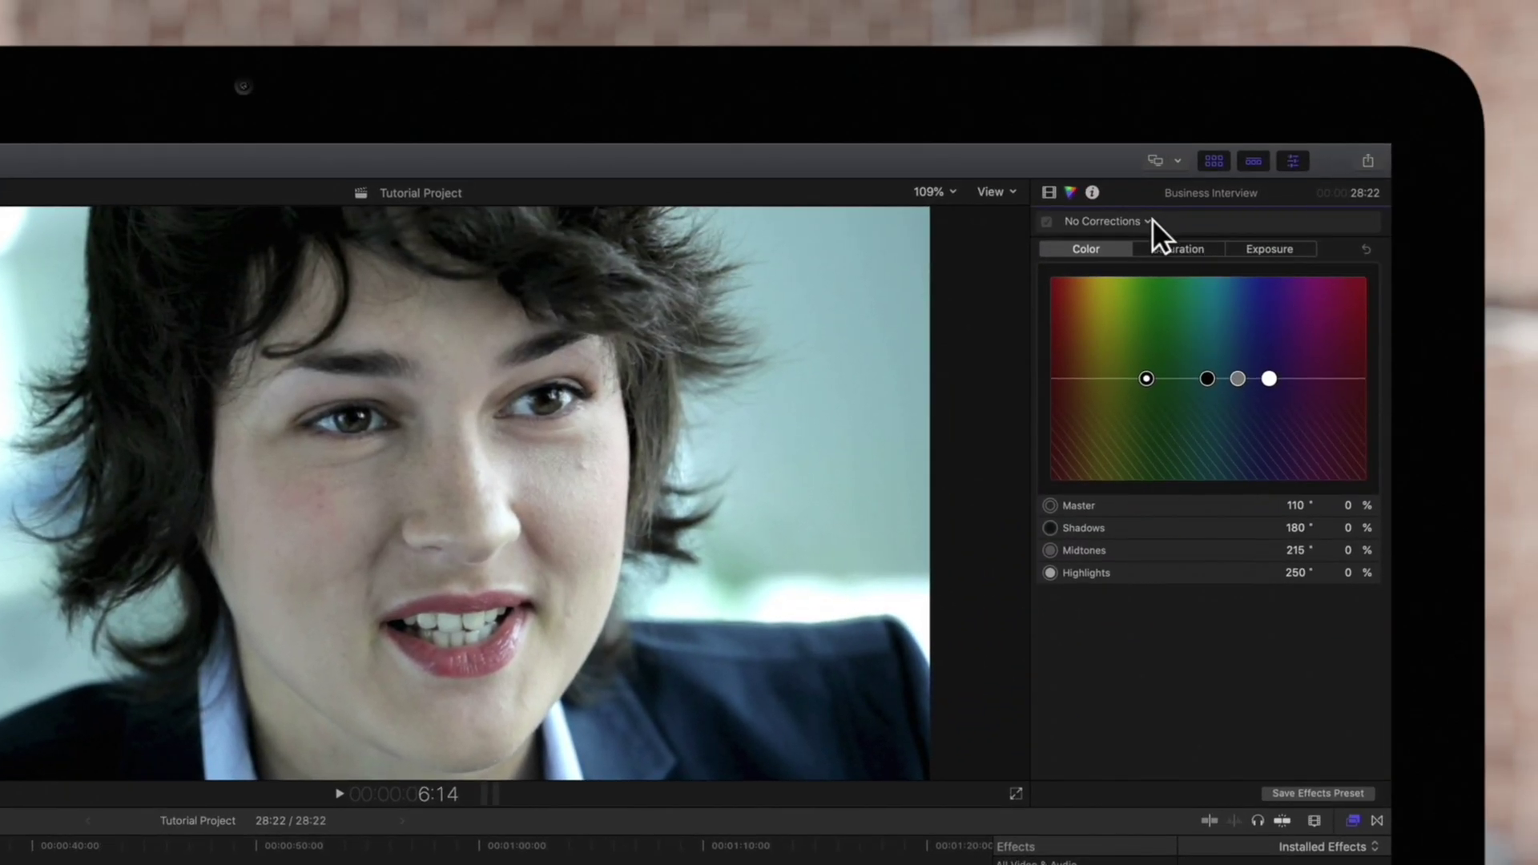
Add a Color Board correction and raise its Saturation Master to about 76%
click(1150, 220)
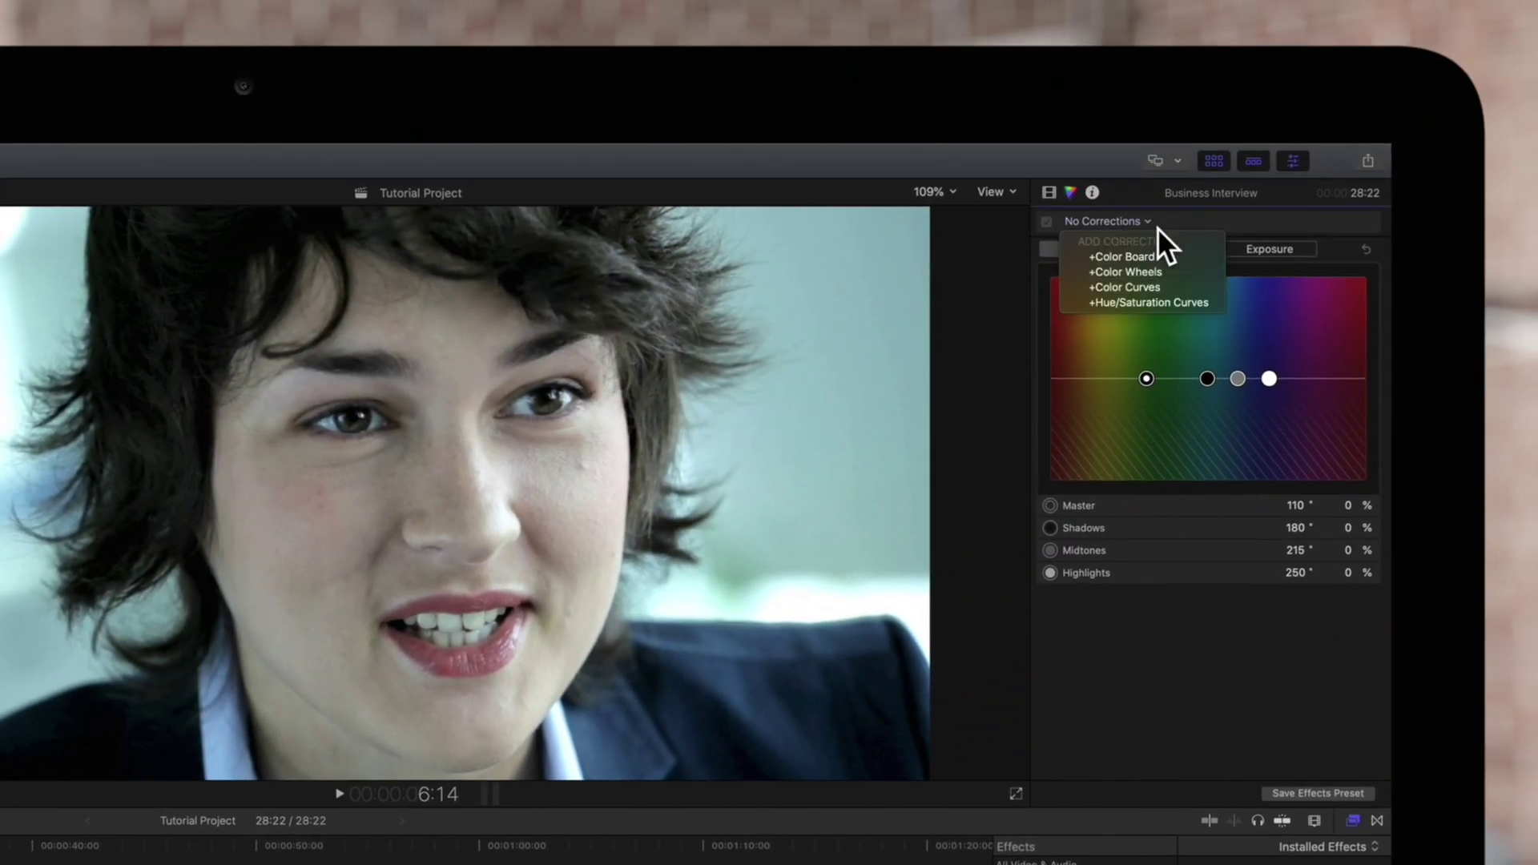
click(1198, 257)
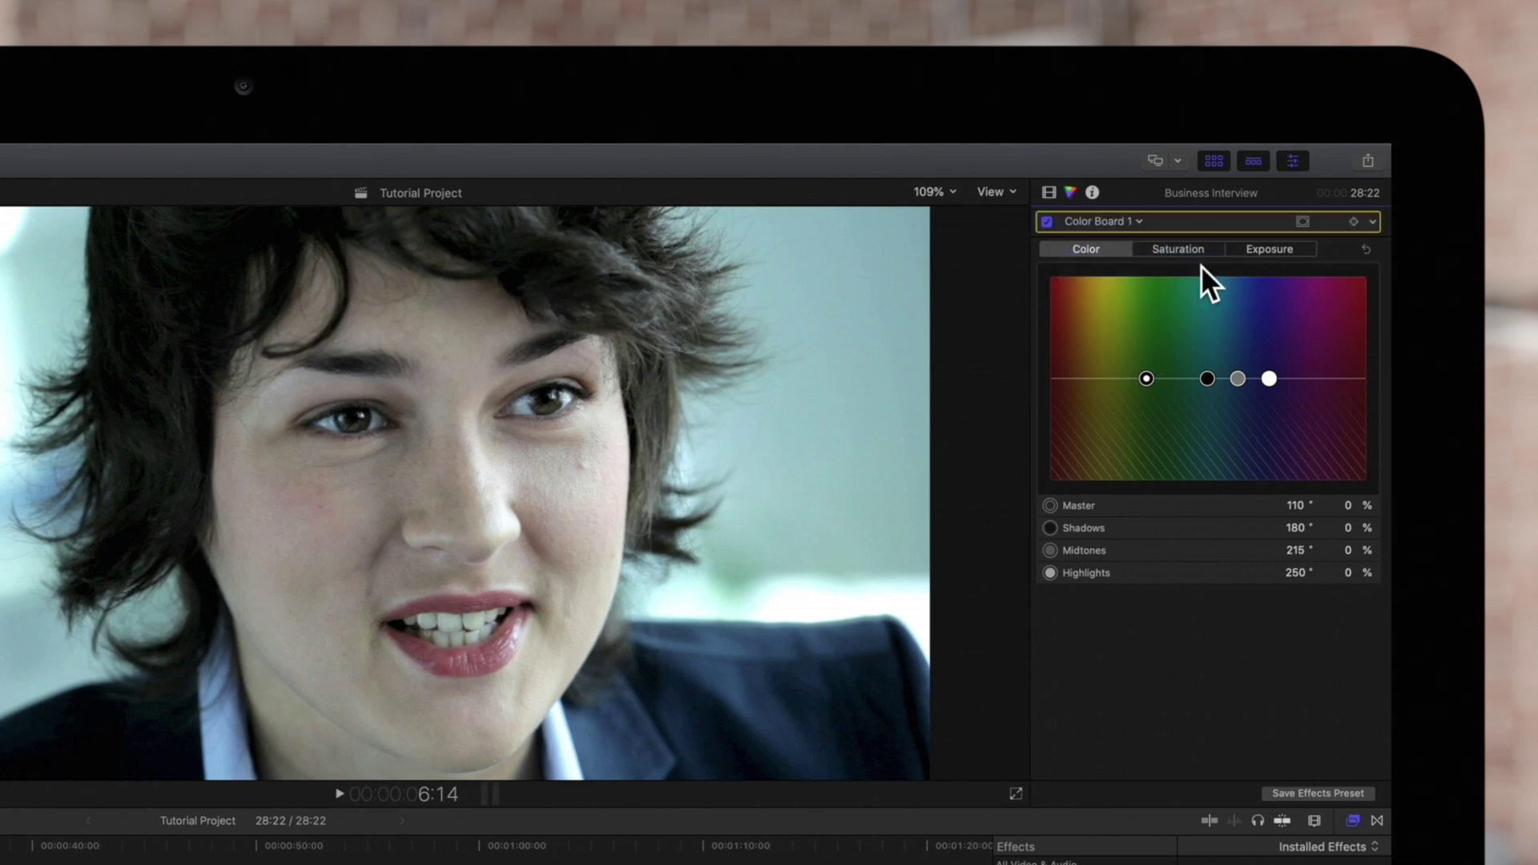
click(1197, 255)
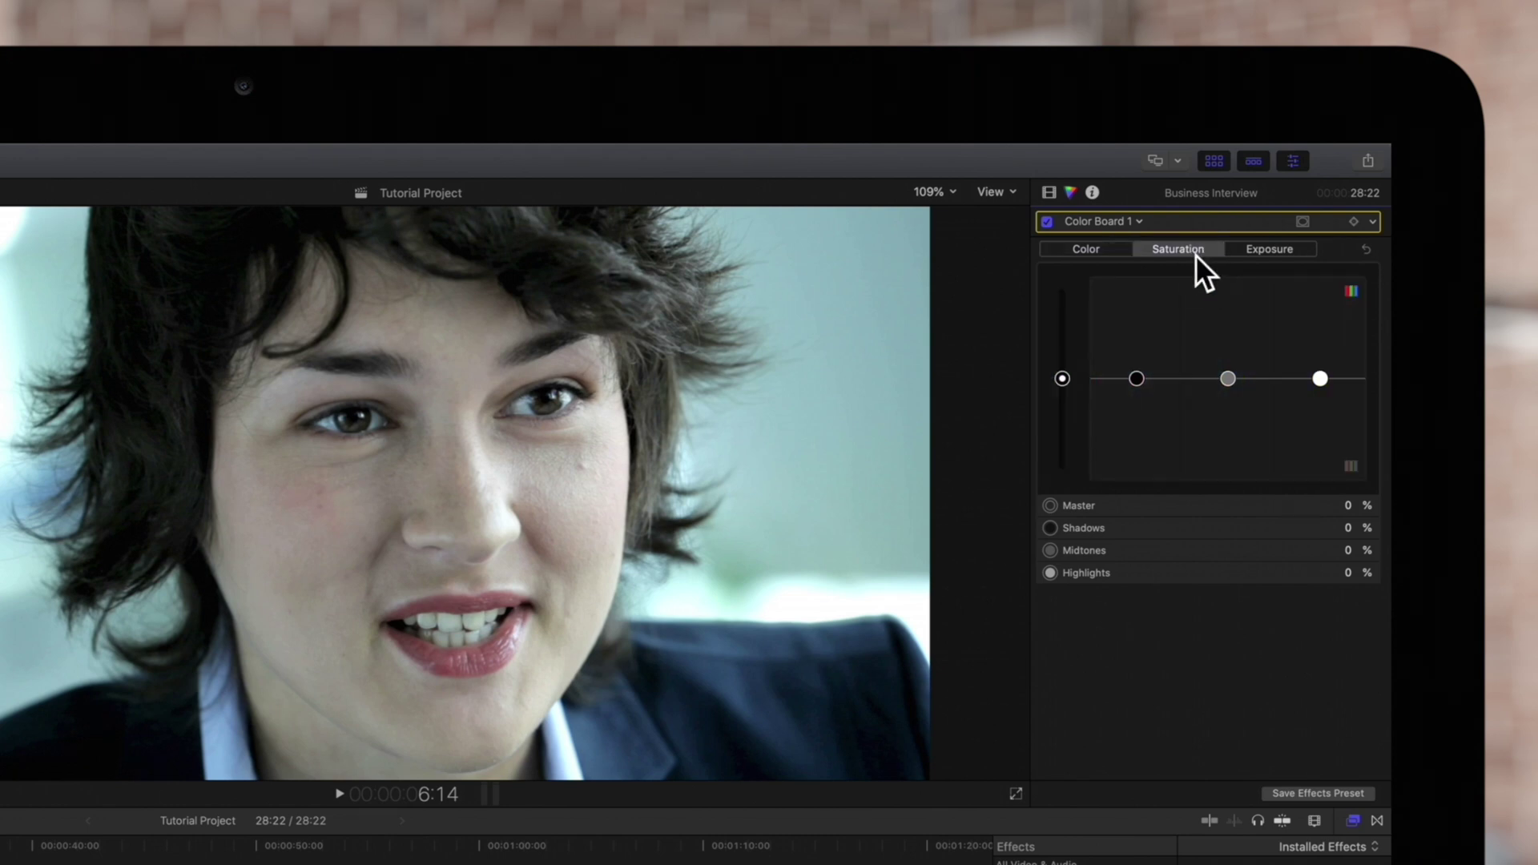
drag(1065, 380, 1074, 305)
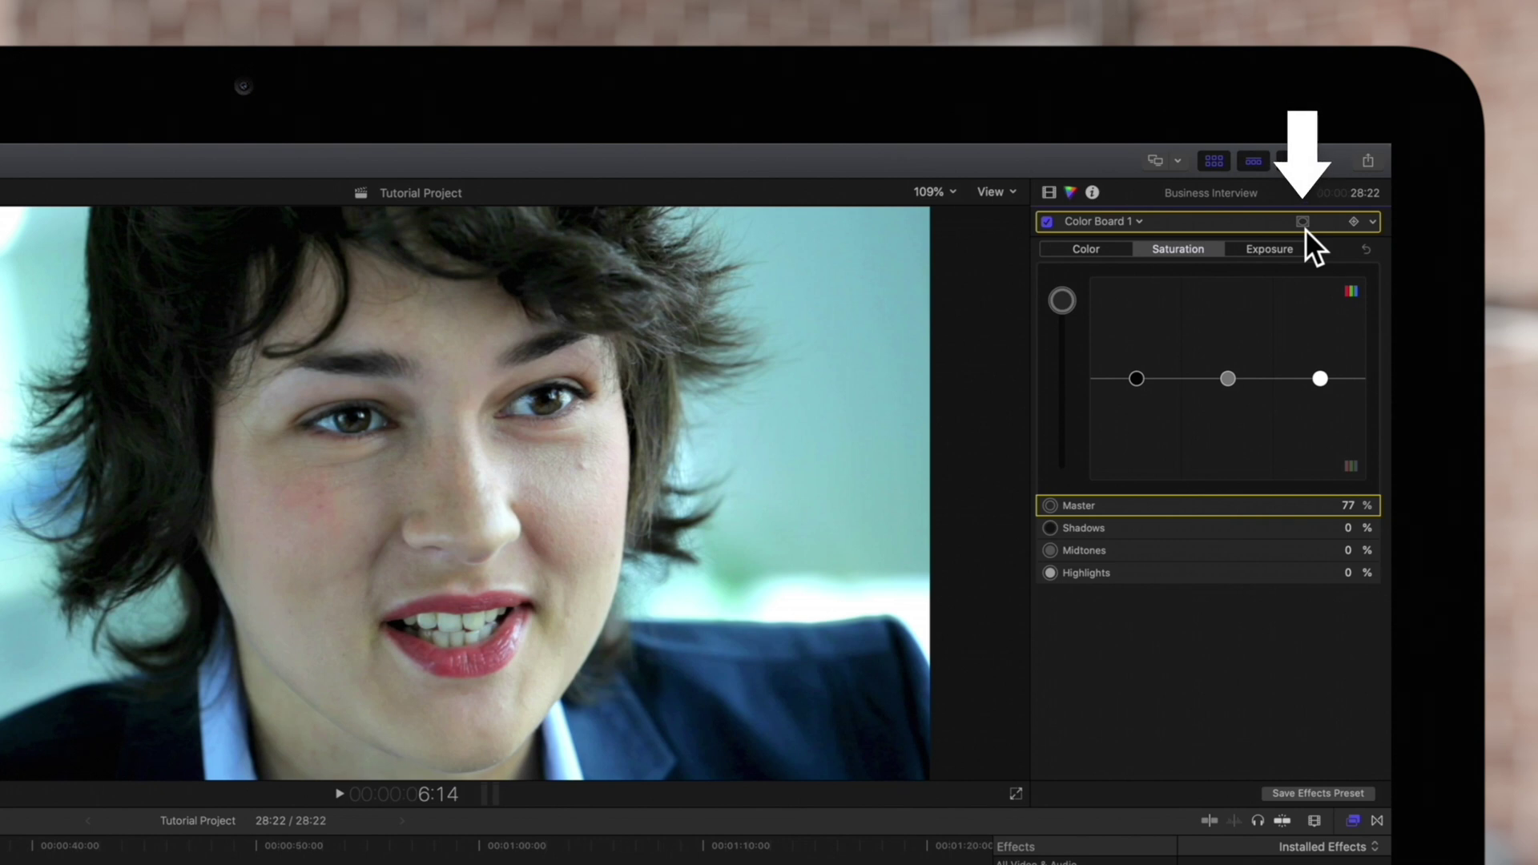
click(1303, 224)
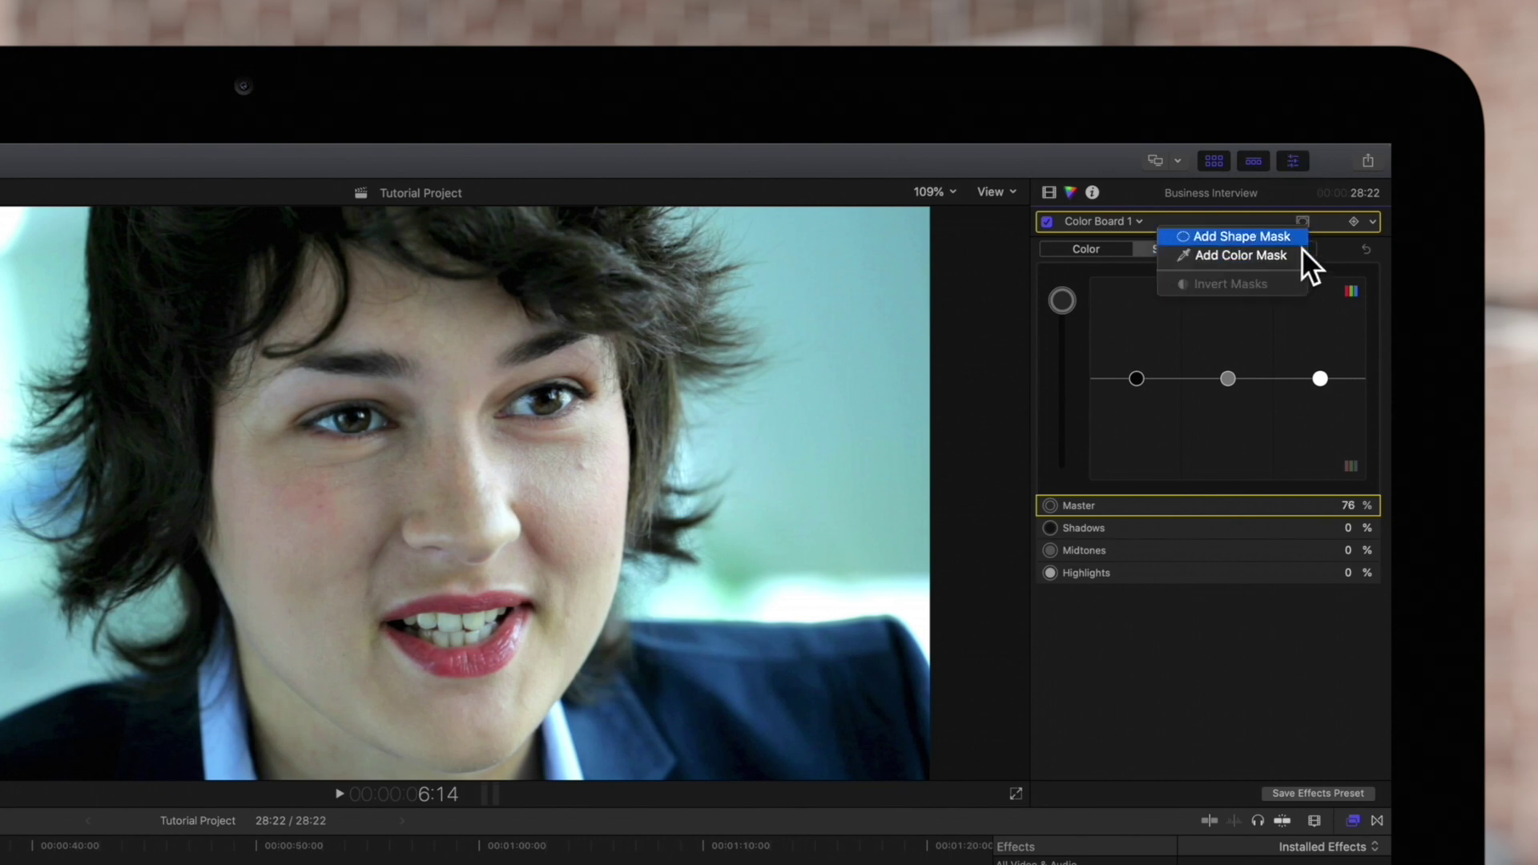
Add Shape Mask 1 and stretch it into a tall oval centred over the woman's face
click(1301, 246)
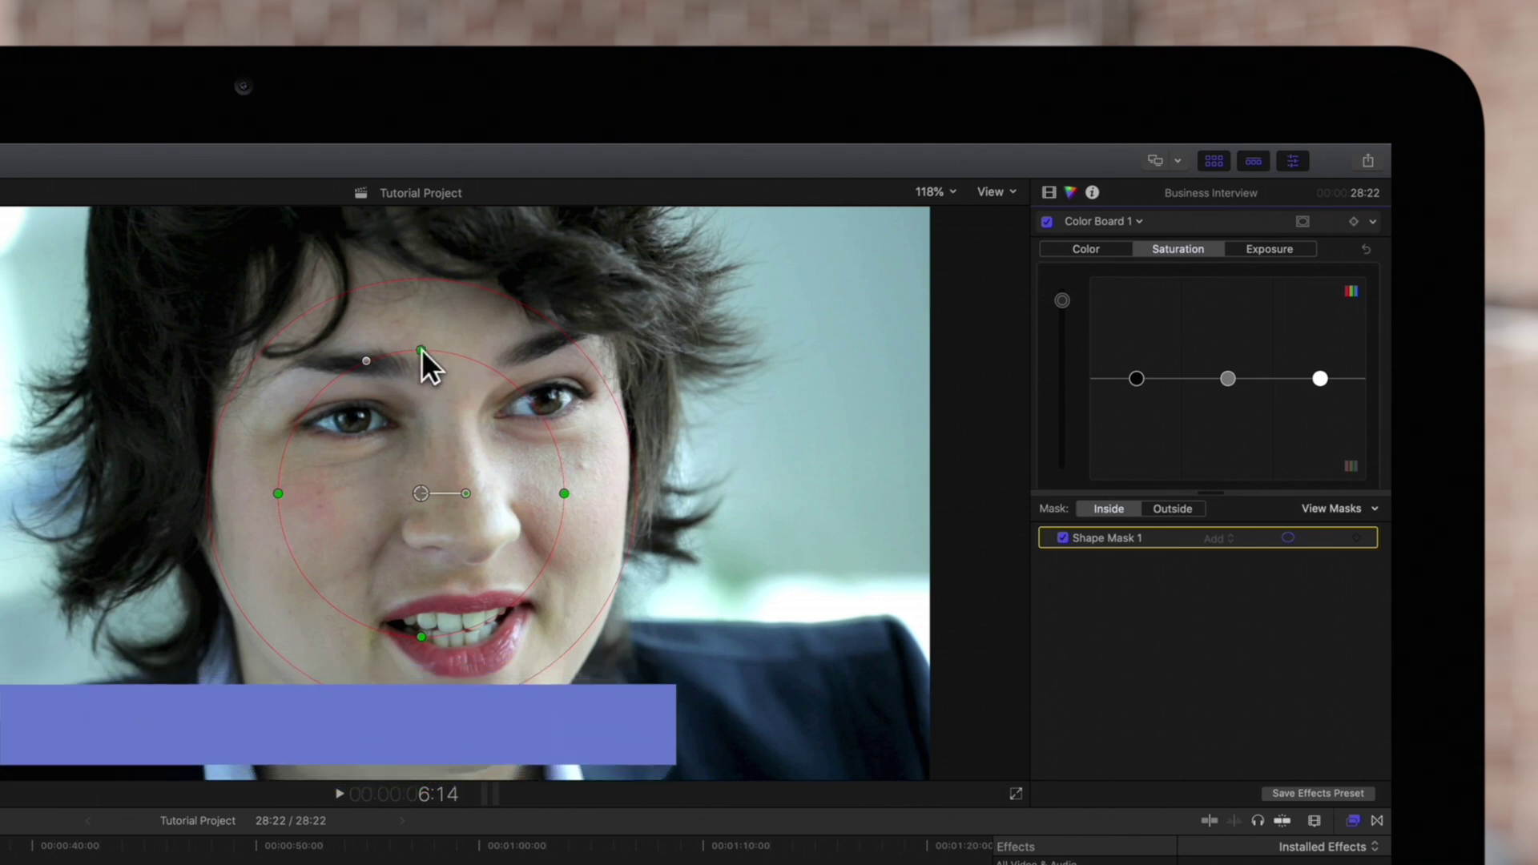
mouse_move(410, 492)
mouse_down()
mouse_move(434, 482)
mouse_move(411, 485)
mouse_up()
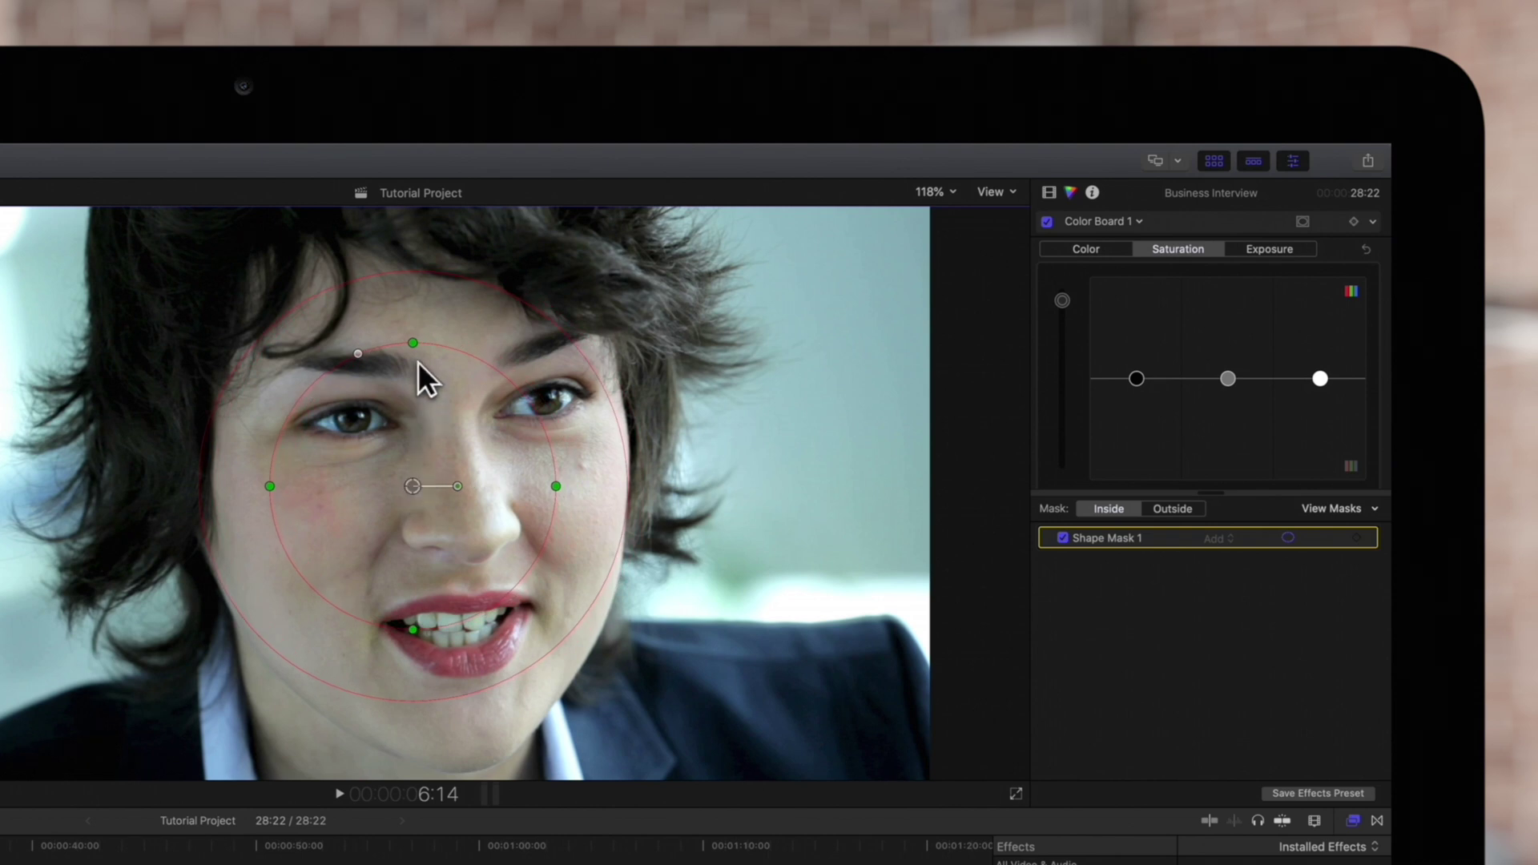
drag(412, 342, 415, 271)
drag(270, 485, 217, 486)
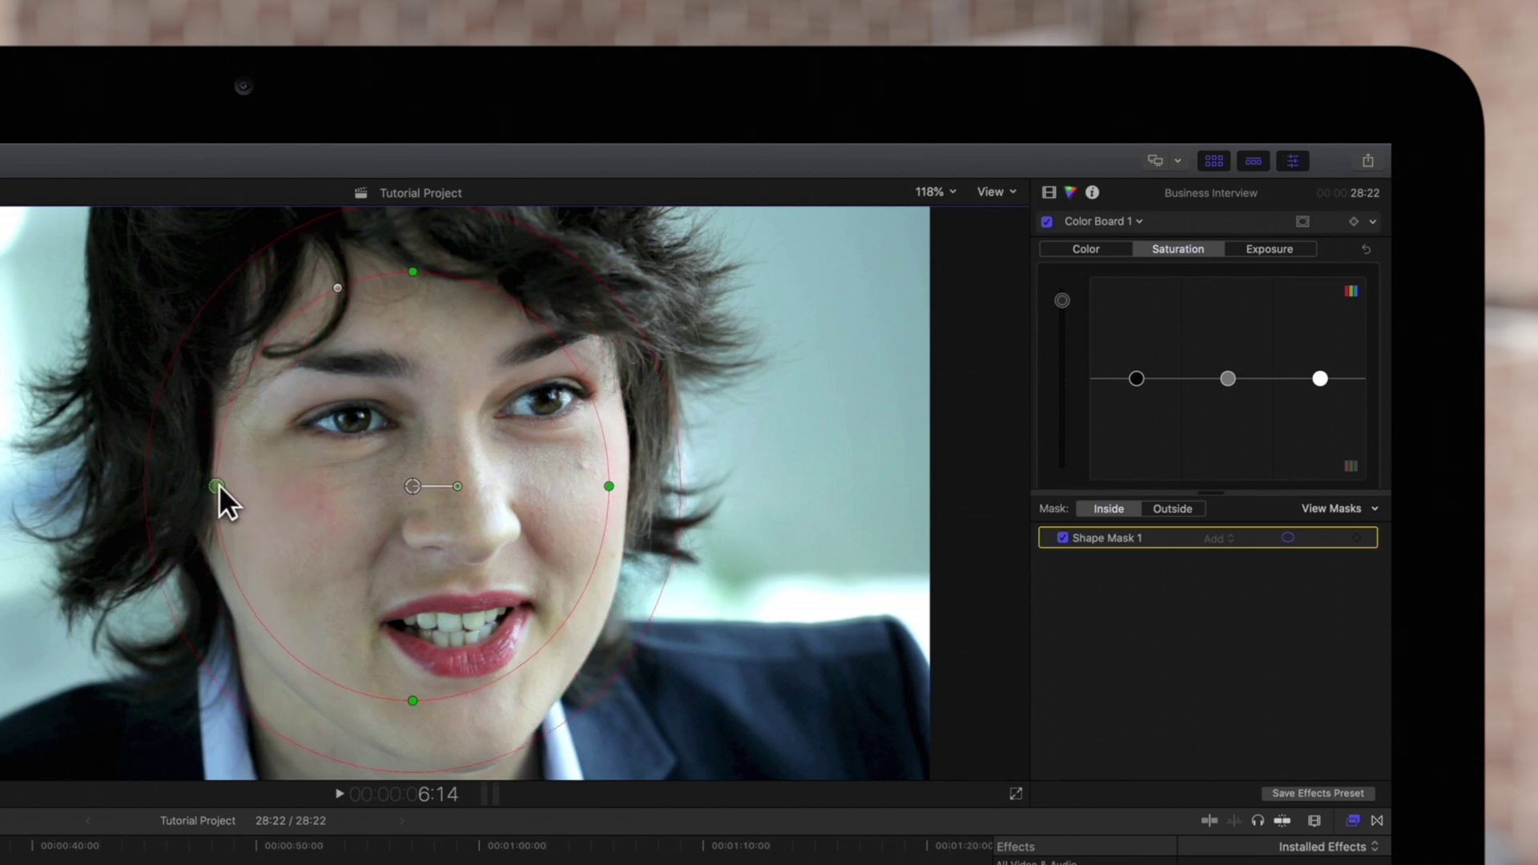
drag(411, 270, 416, 227)
drag(413, 486, 402, 503)
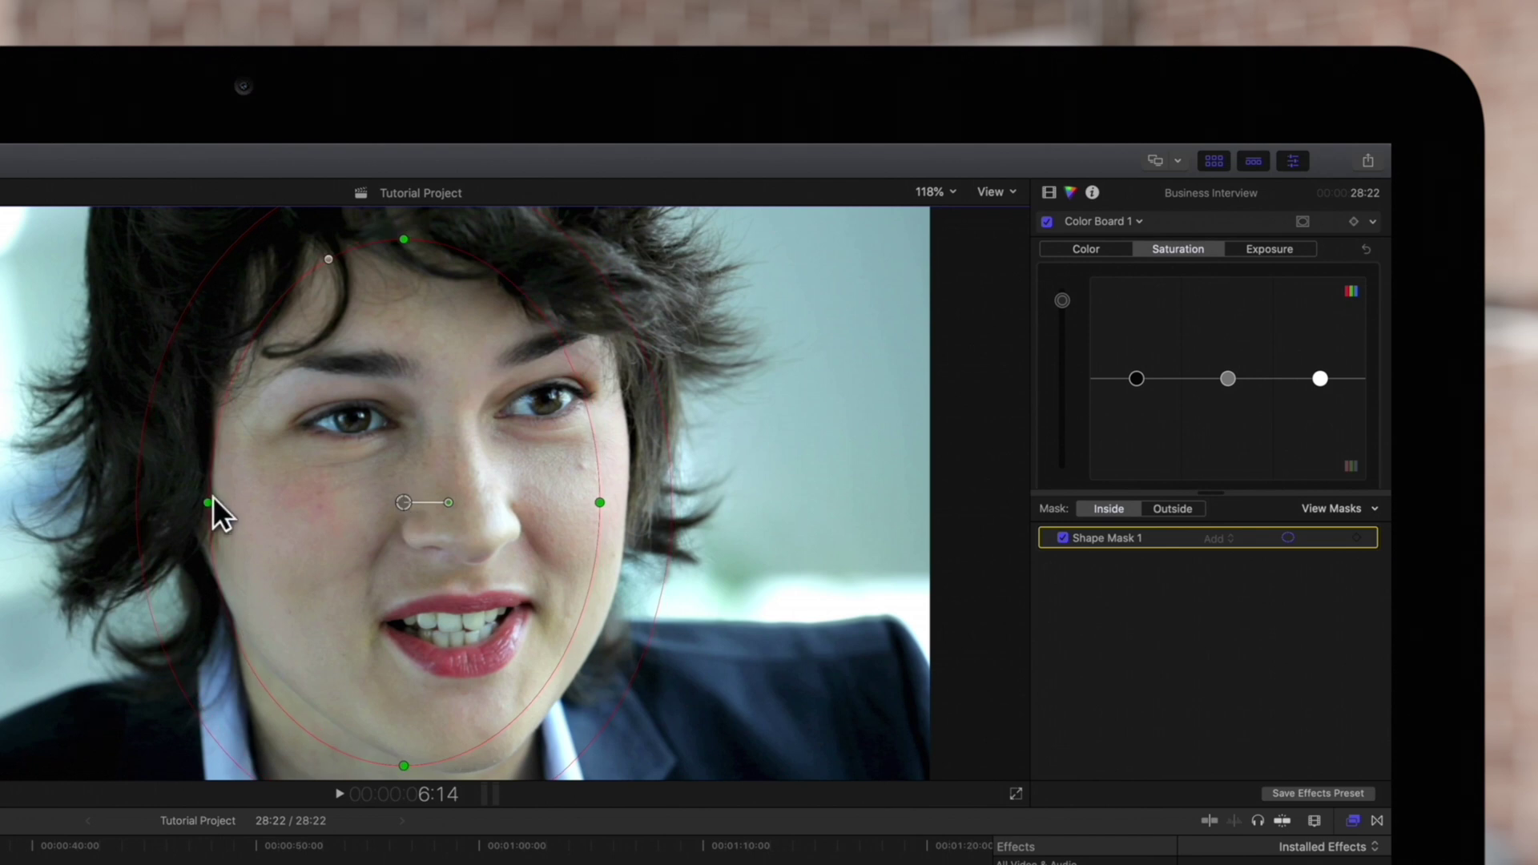
drag(209, 502, 180, 502)
drag(411, 223, 404, 200)
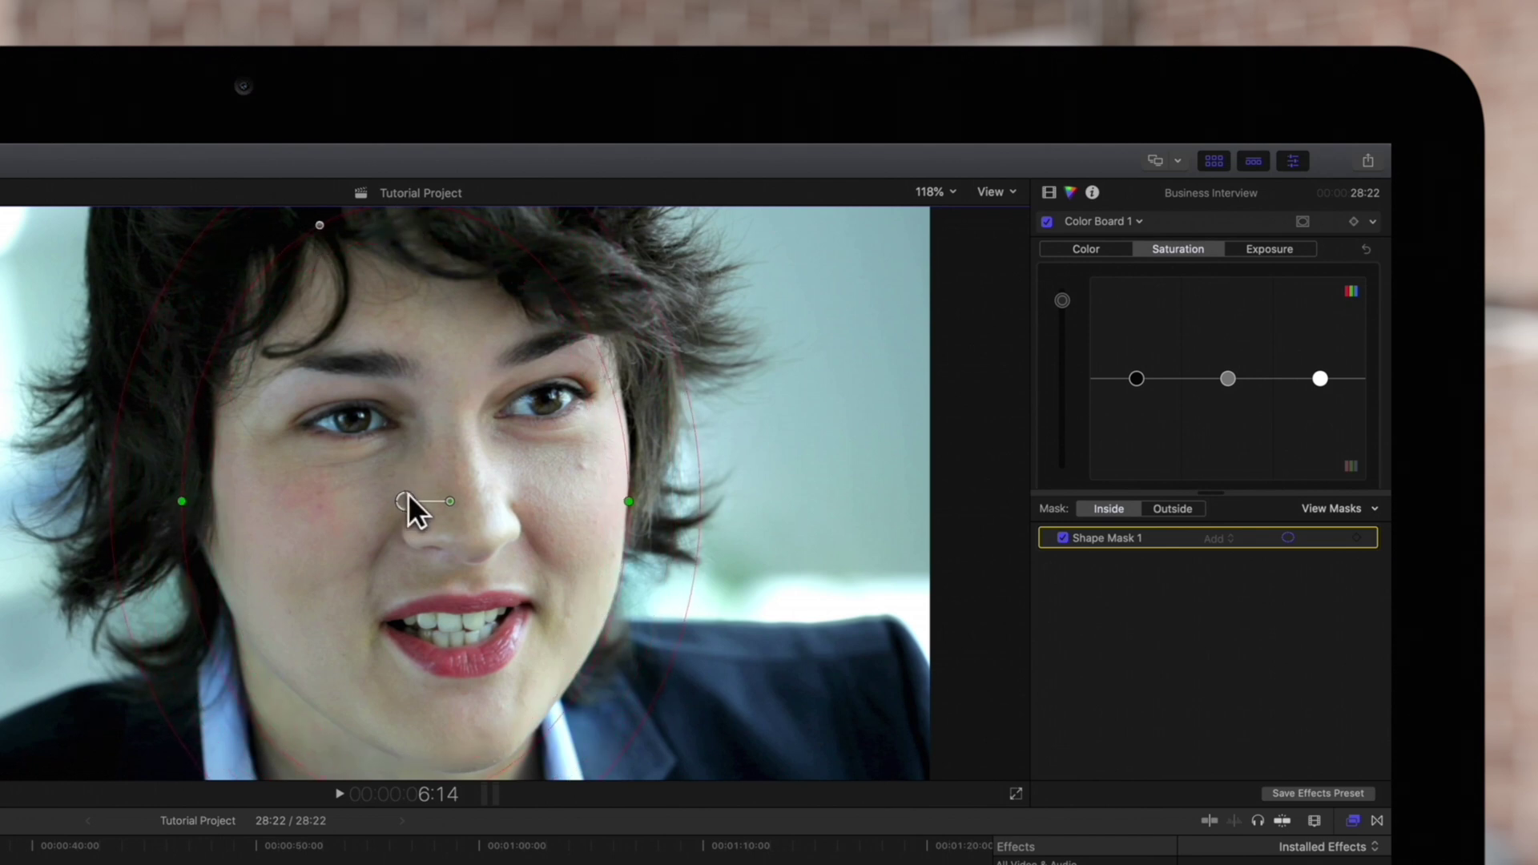
drag(407, 494, 412, 492)
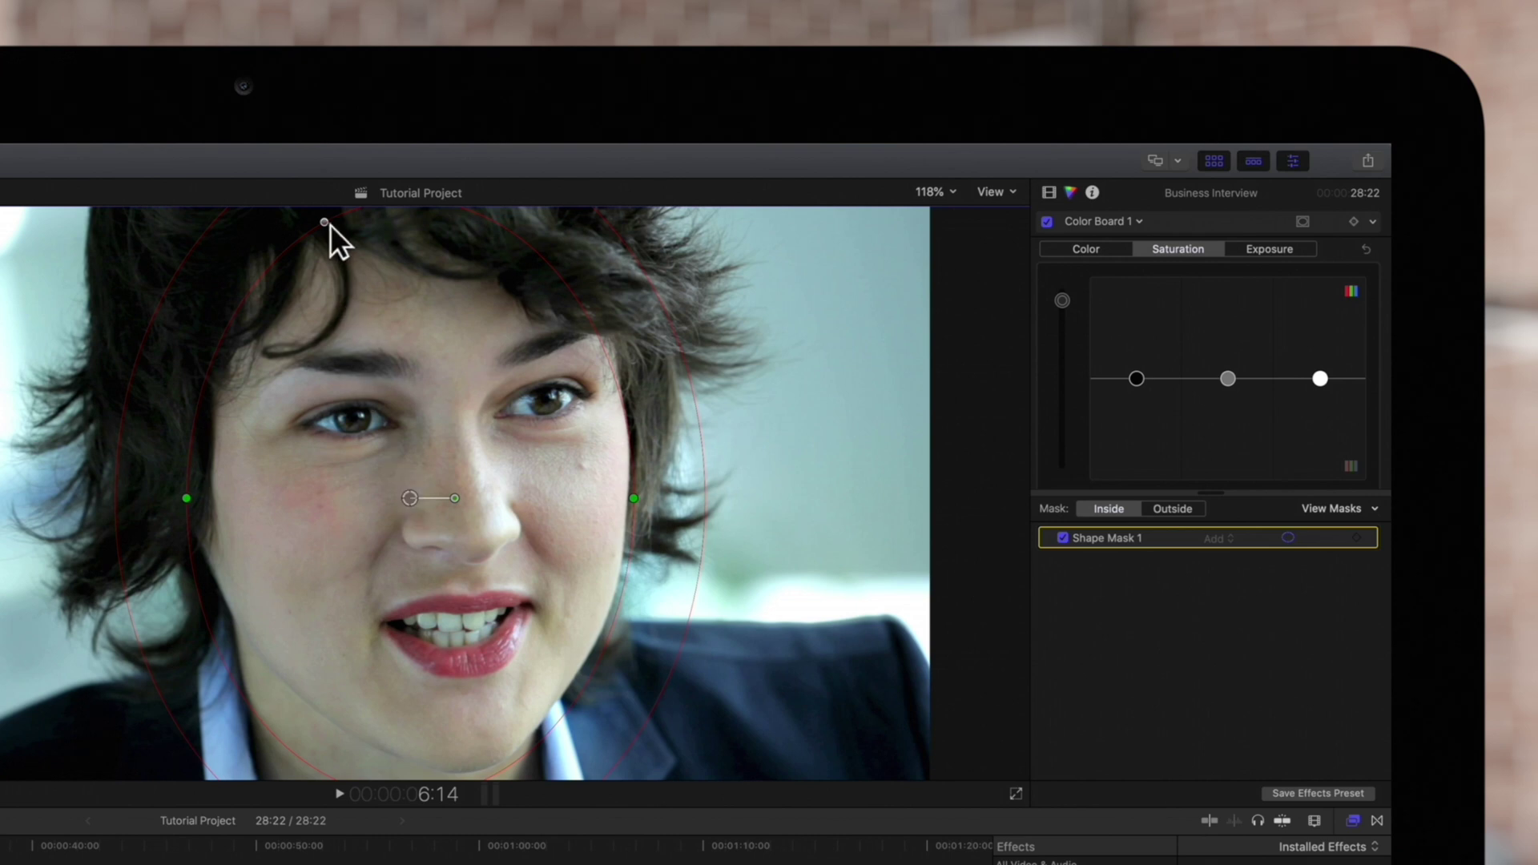
Adjust the mask's roundness, tilt it slightly clockwise and widen its outer feather edge
drag(323, 219, 358, 237)
drag(454, 497, 455, 492)
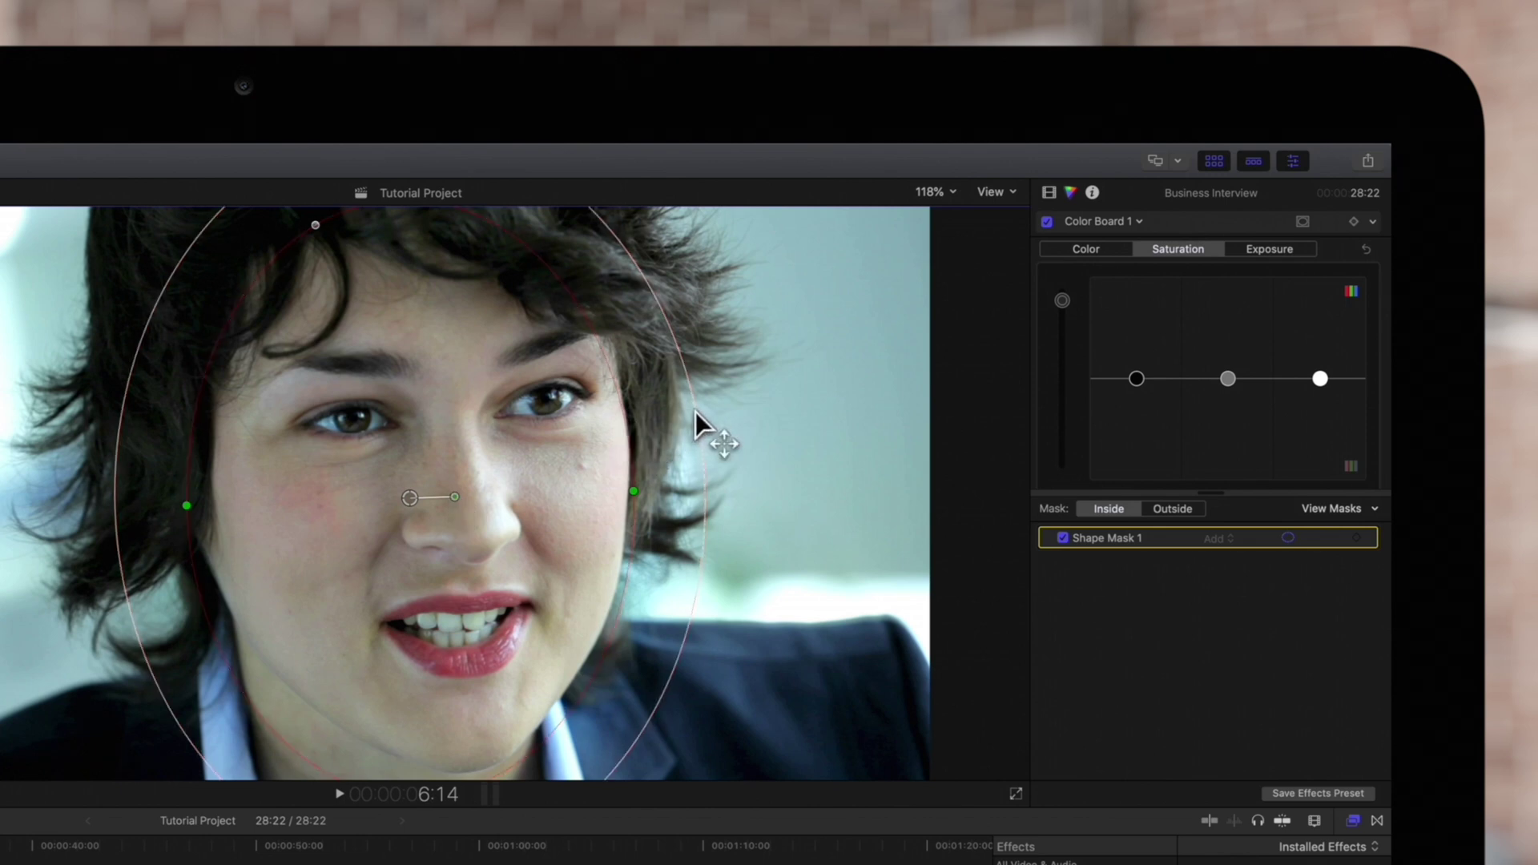
drag(695, 411, 756, 416)
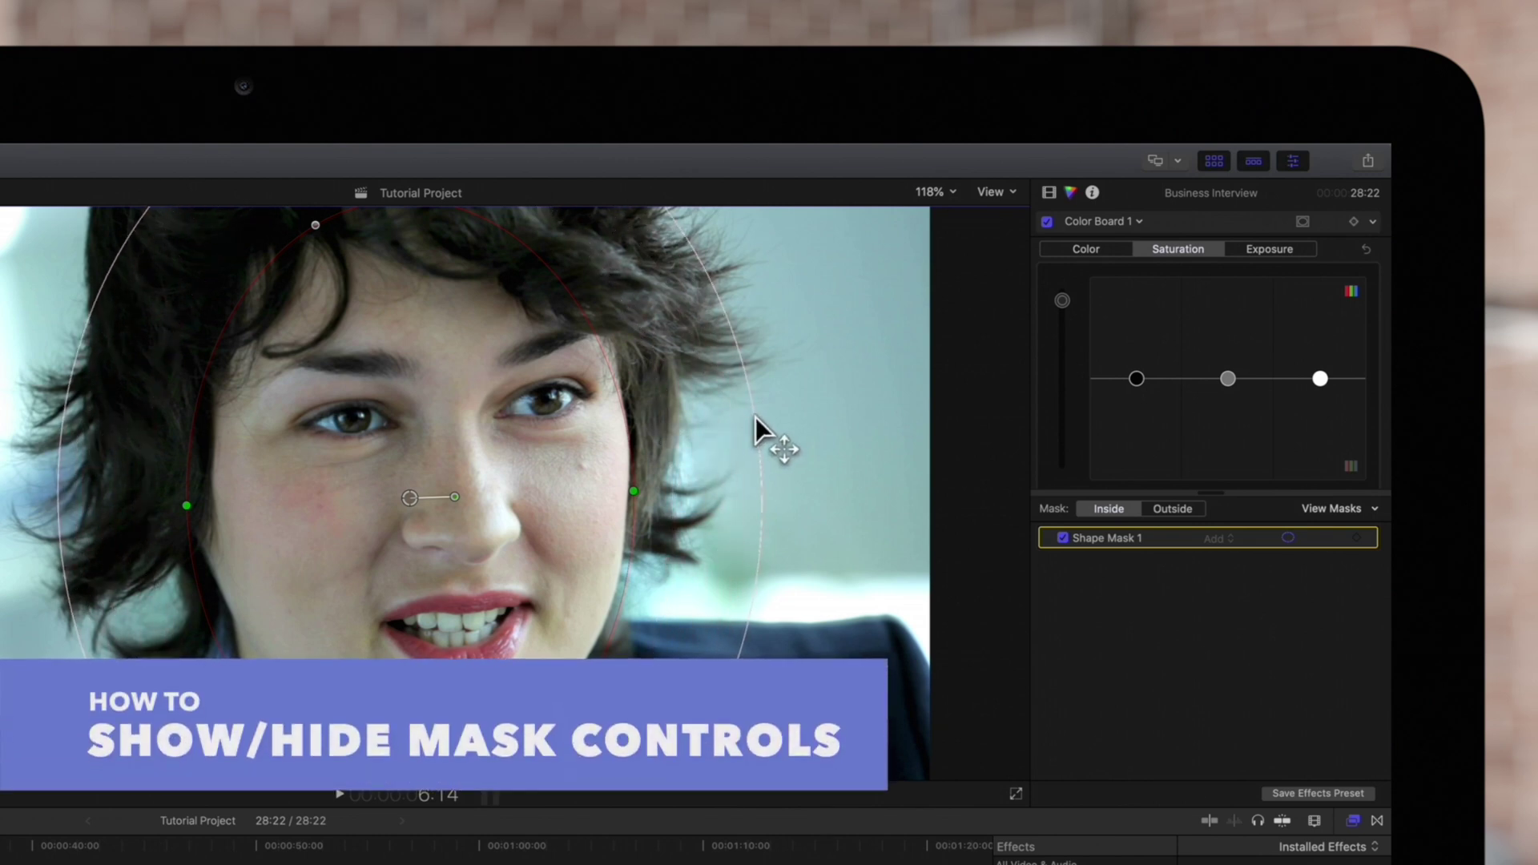
Hide Shape Mask 1's onscreen controls and set the correction to apply Outside the mask
click(1287, 536)
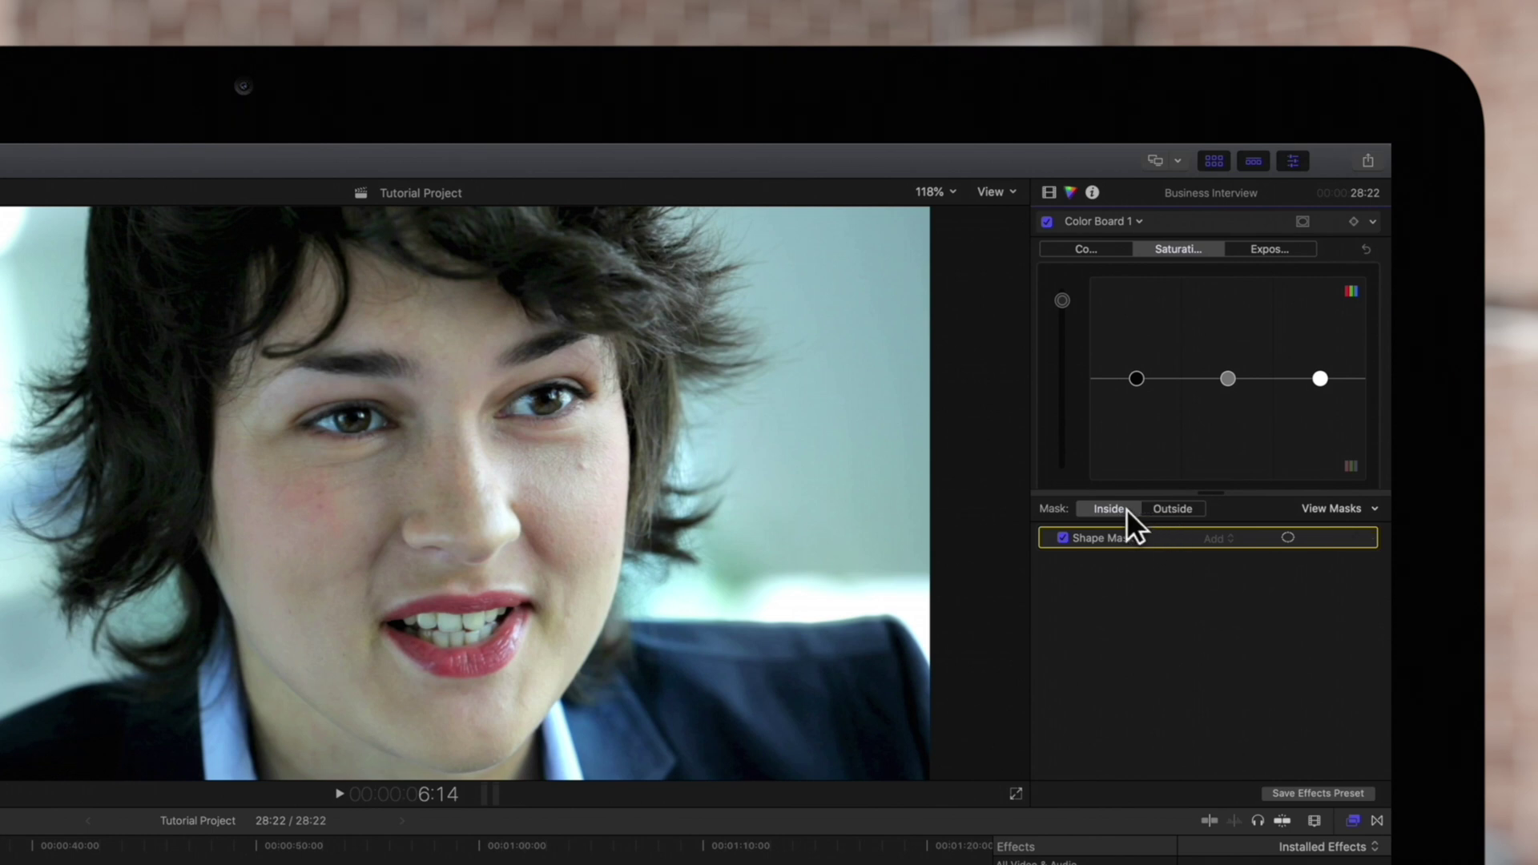
click(1161, 508)
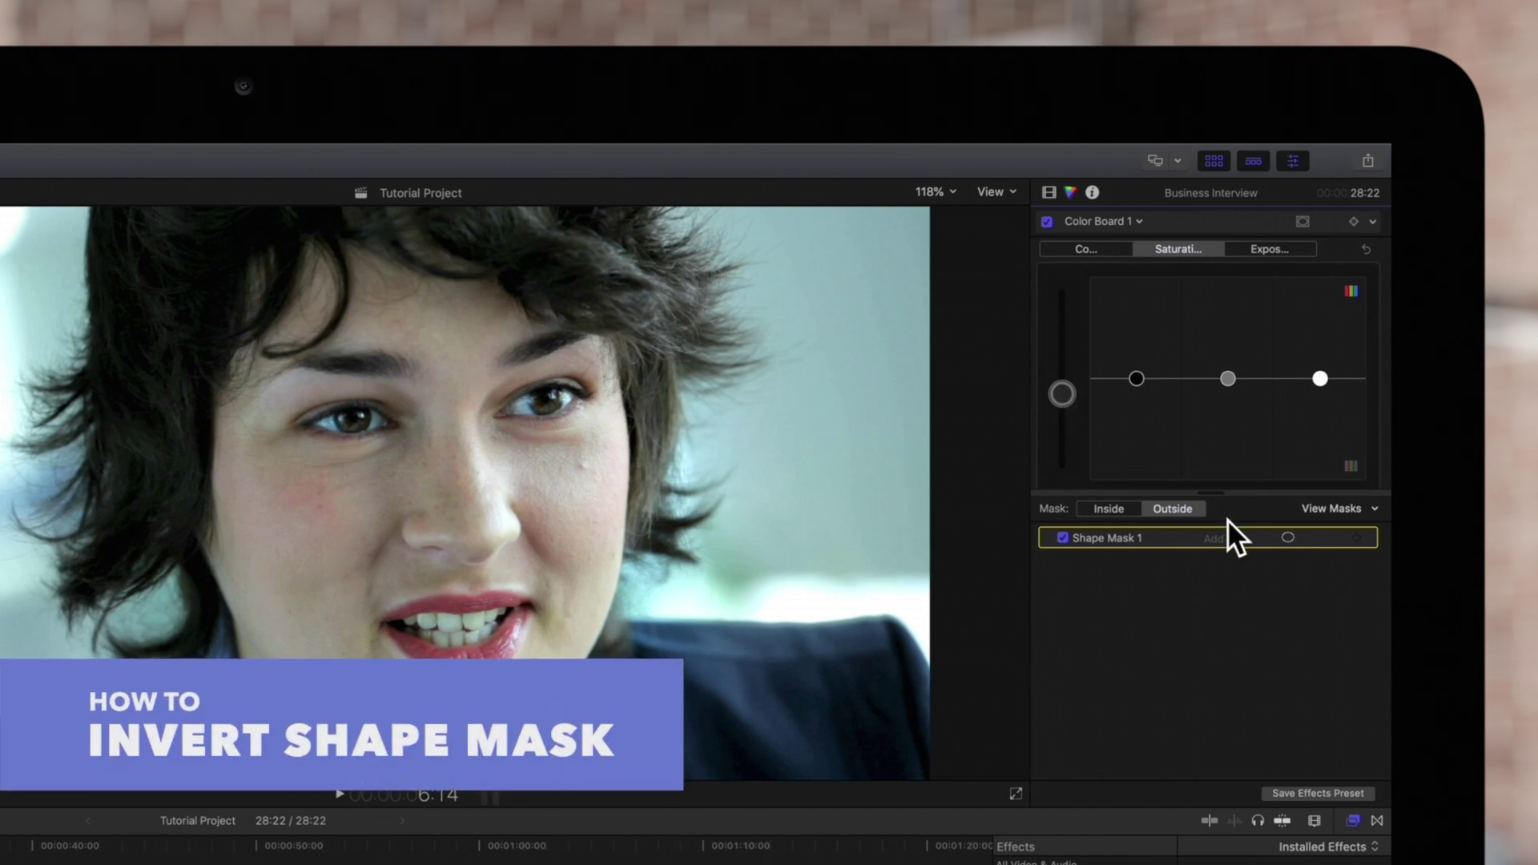
click(1303, 222)
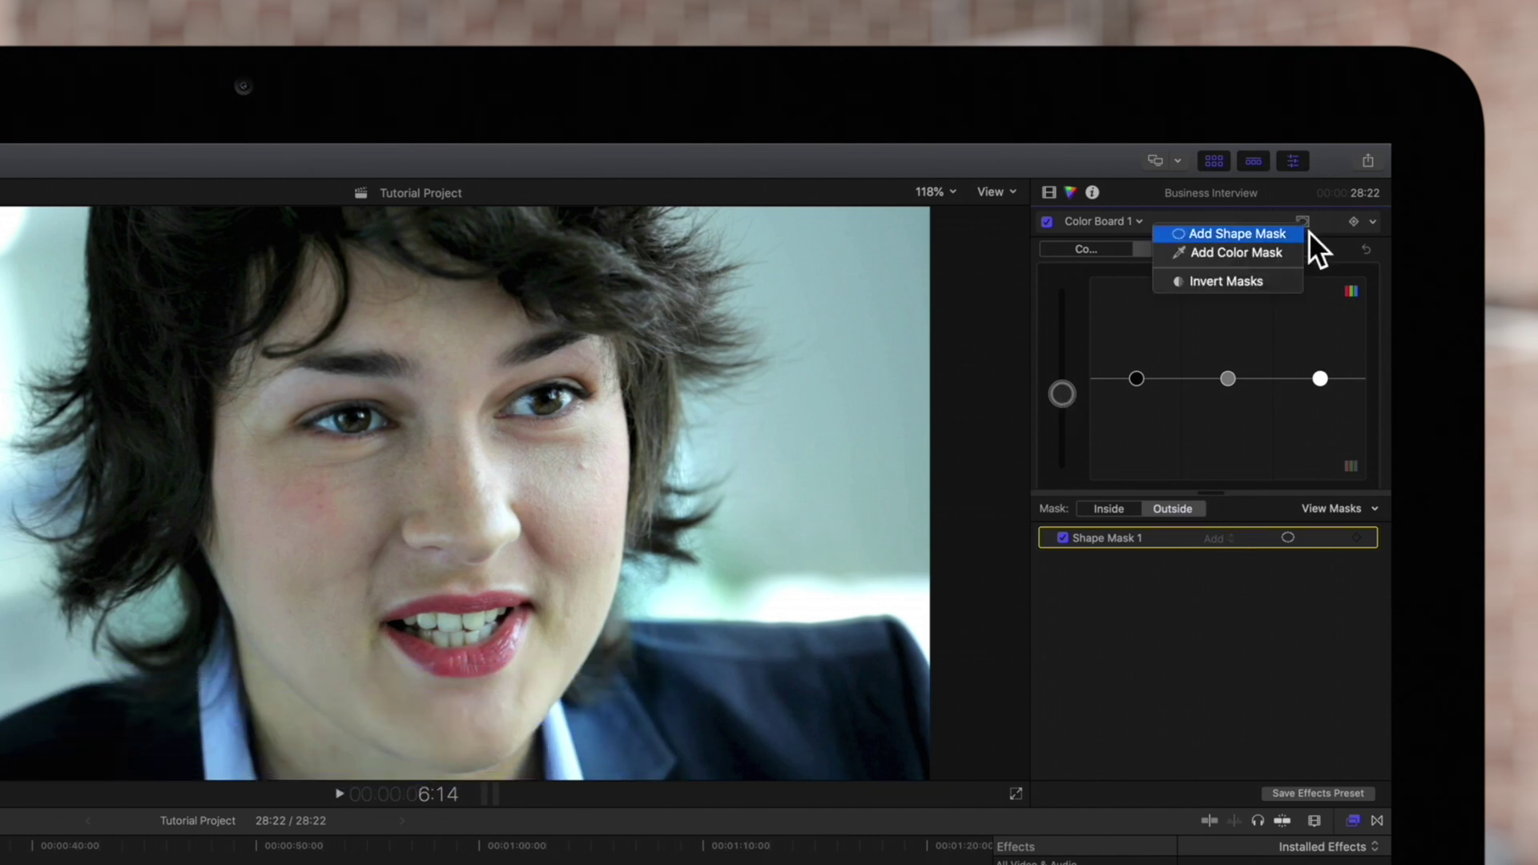
click(1294, 285)
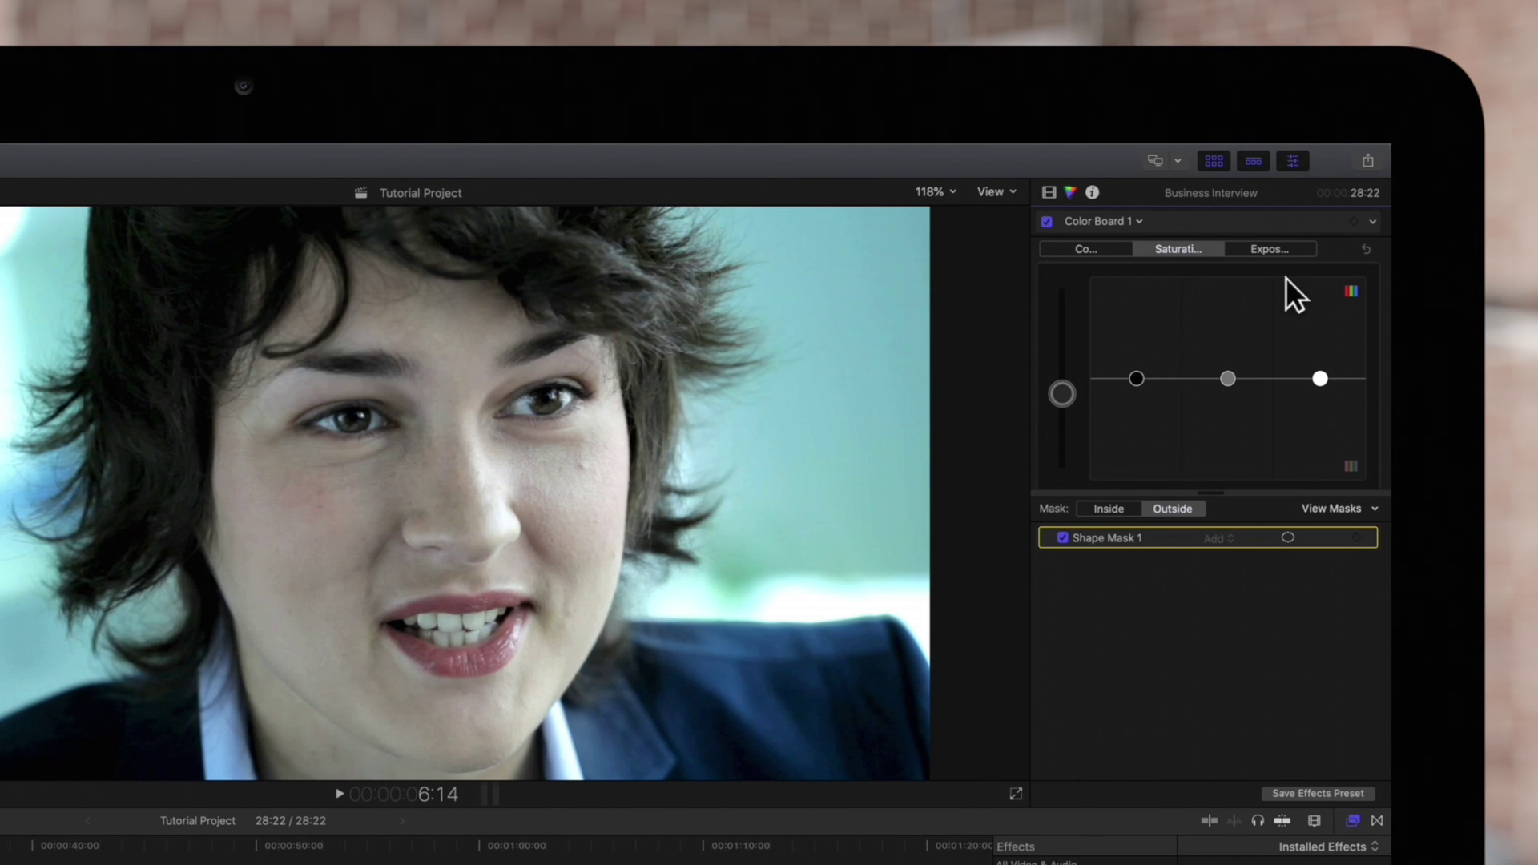
click(1303, 221)
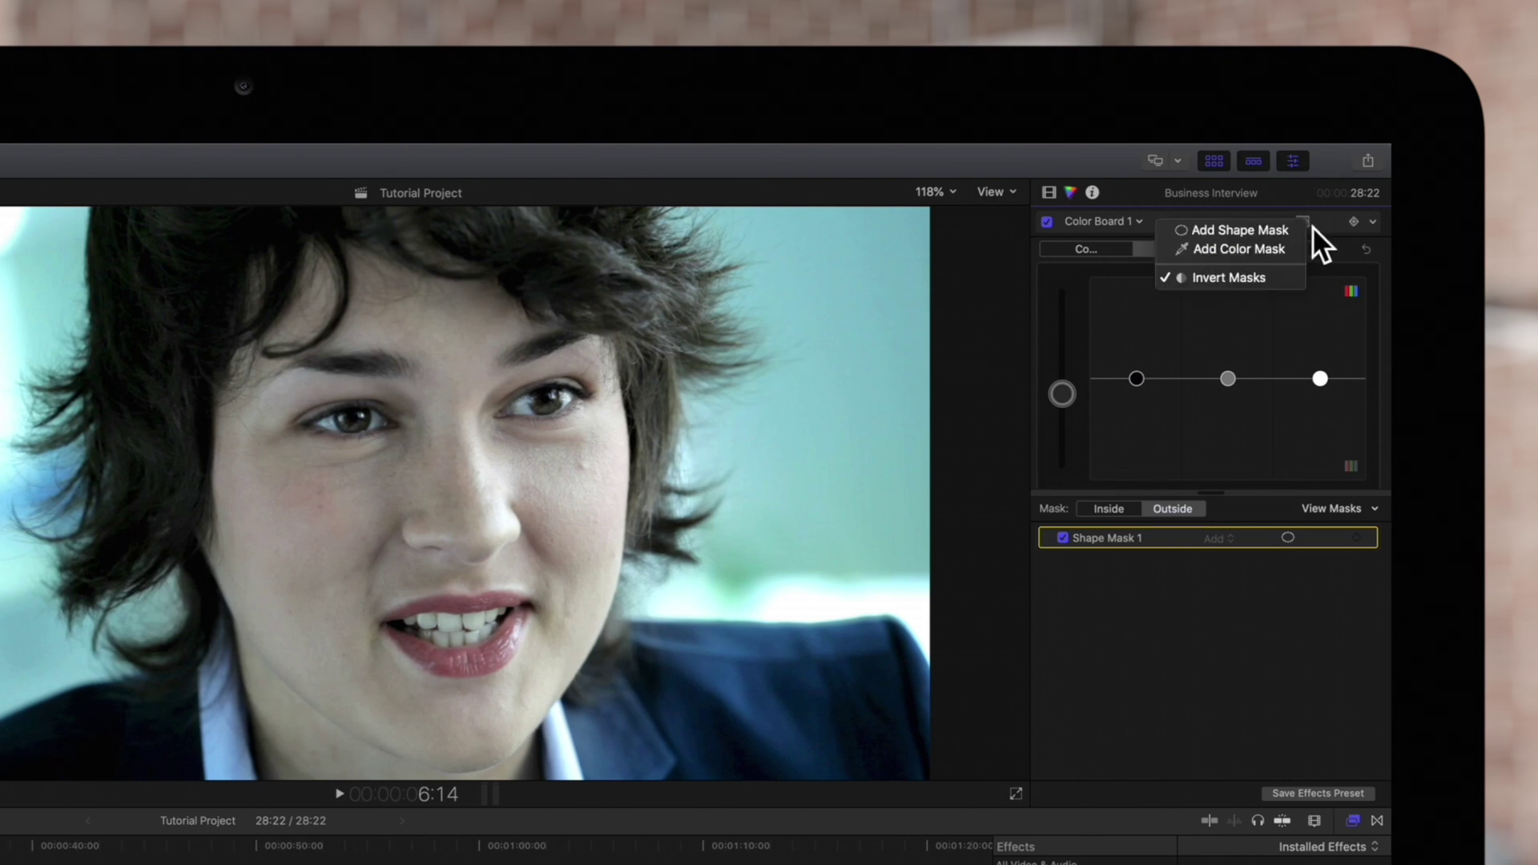
click(1285, 277)
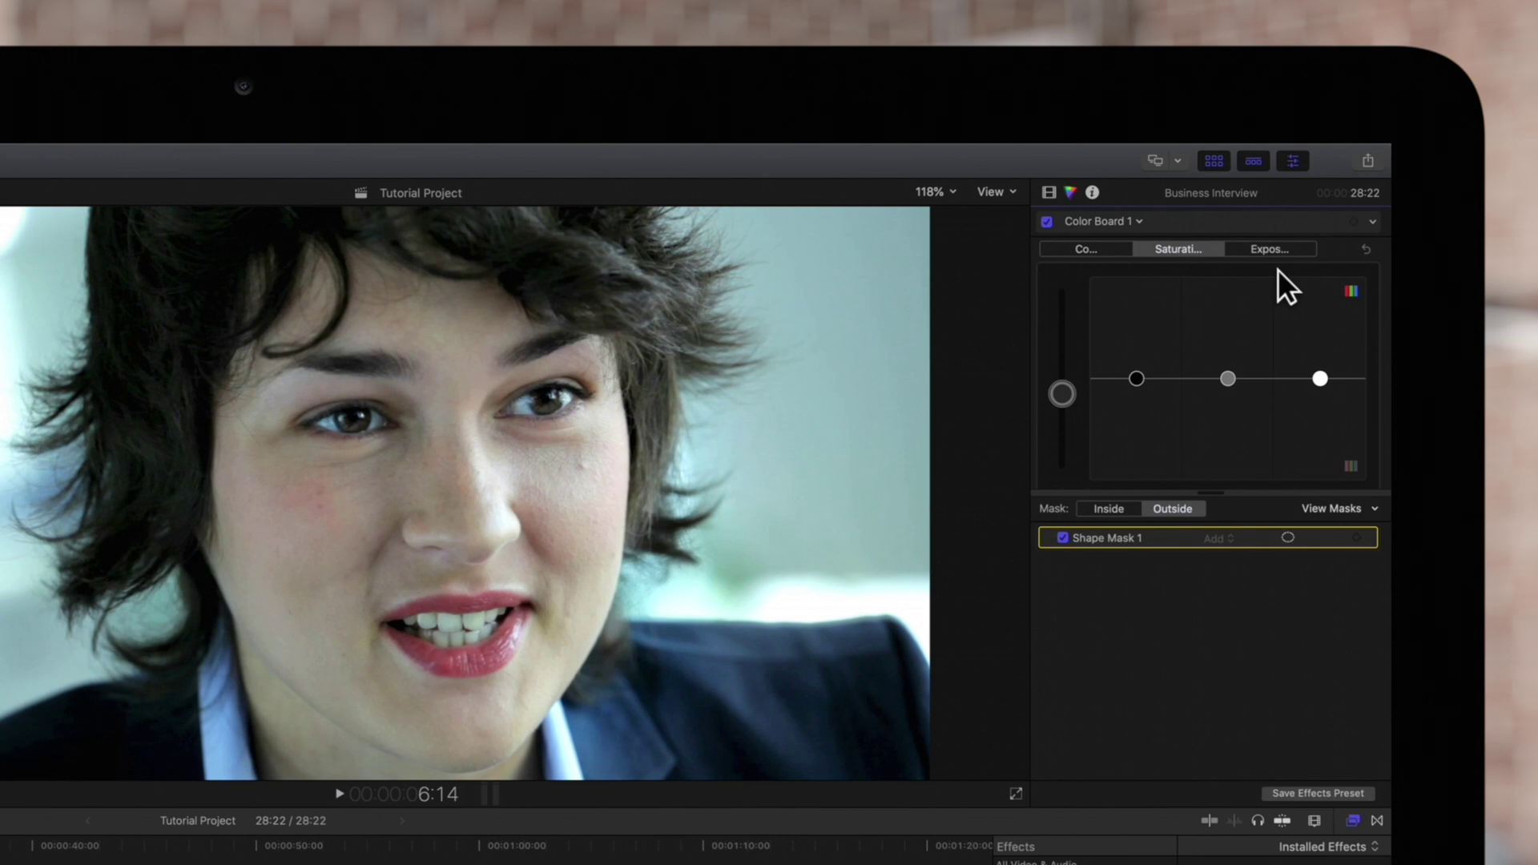
click(1063, 537)
click(1063, 537)
click(1301, 224)
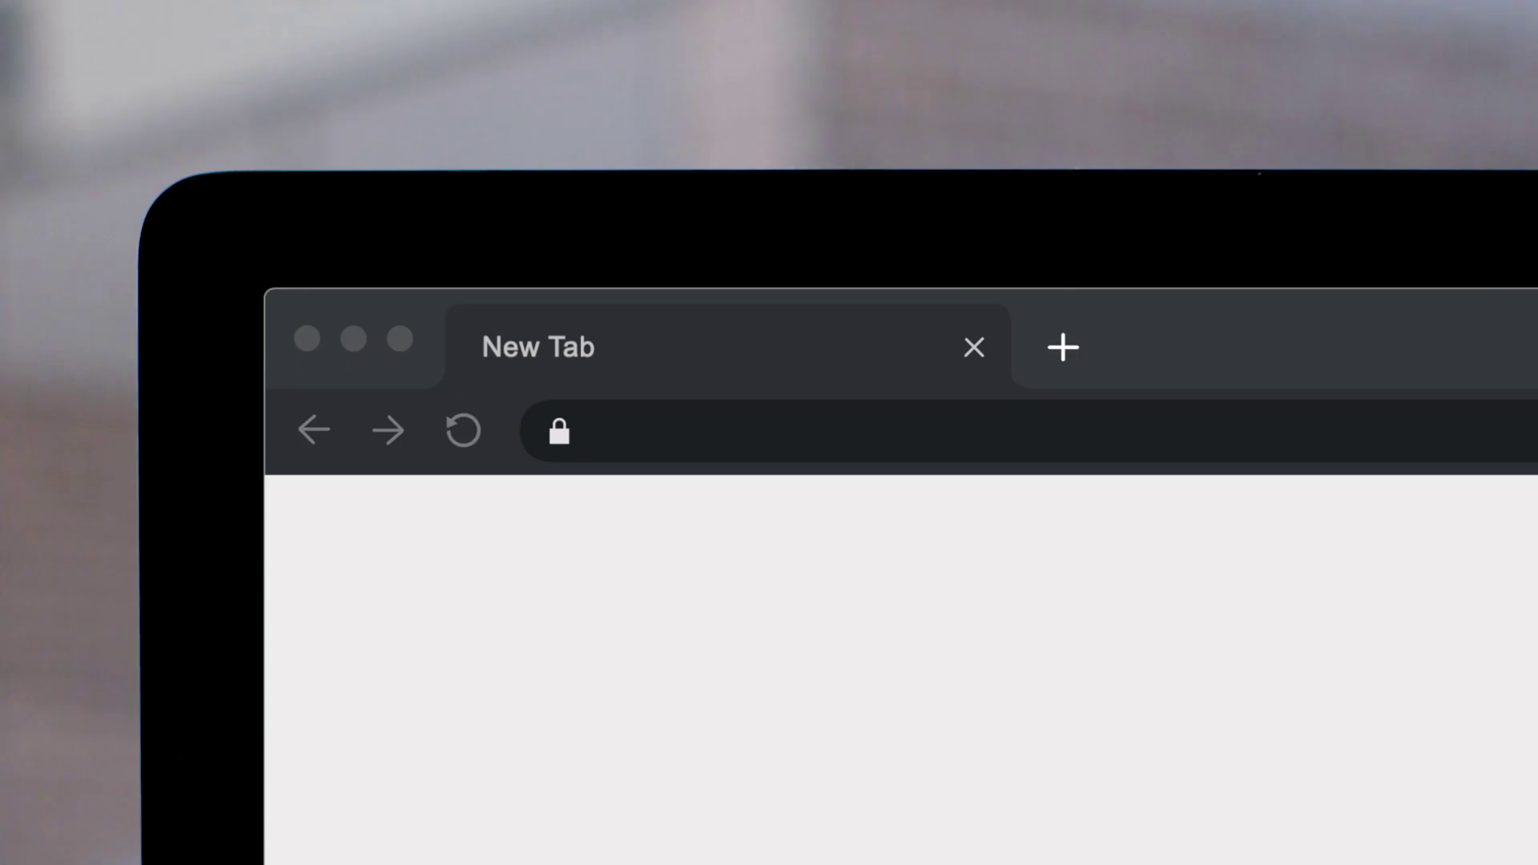
Enter pixelfilmstudios.com in the browser's address bar
text(pixelfilmstudios.com)
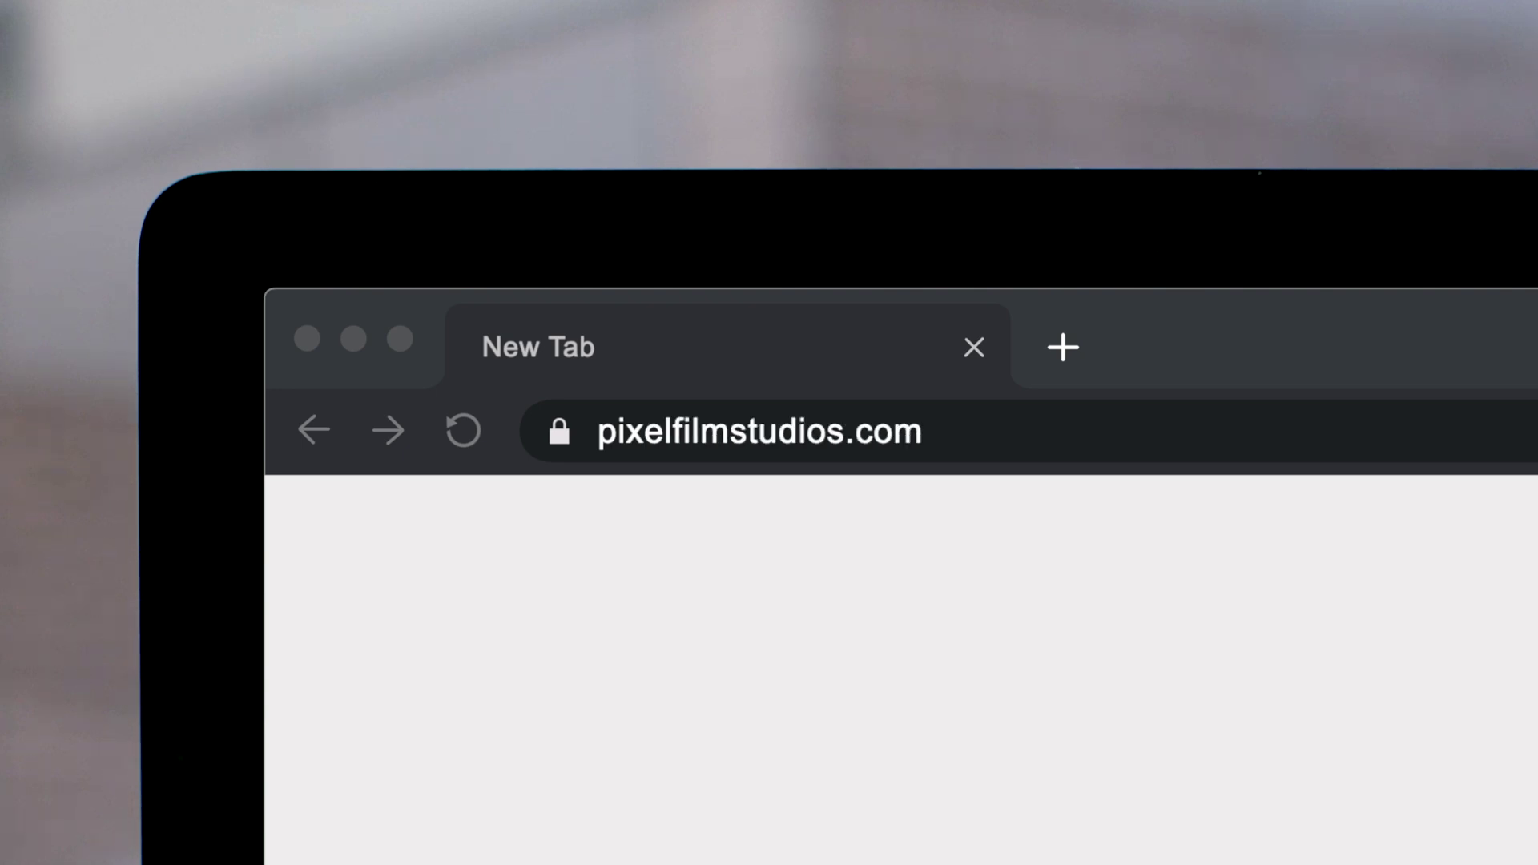